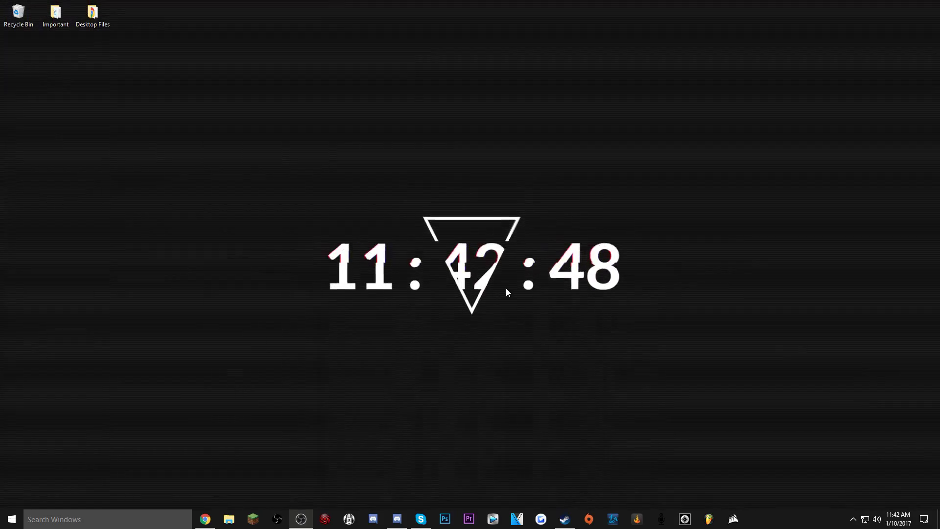
Drag a selection box across the desktop over the live glitch-clock wallpaper.
left_click_drag(326, 182, 685, 345)
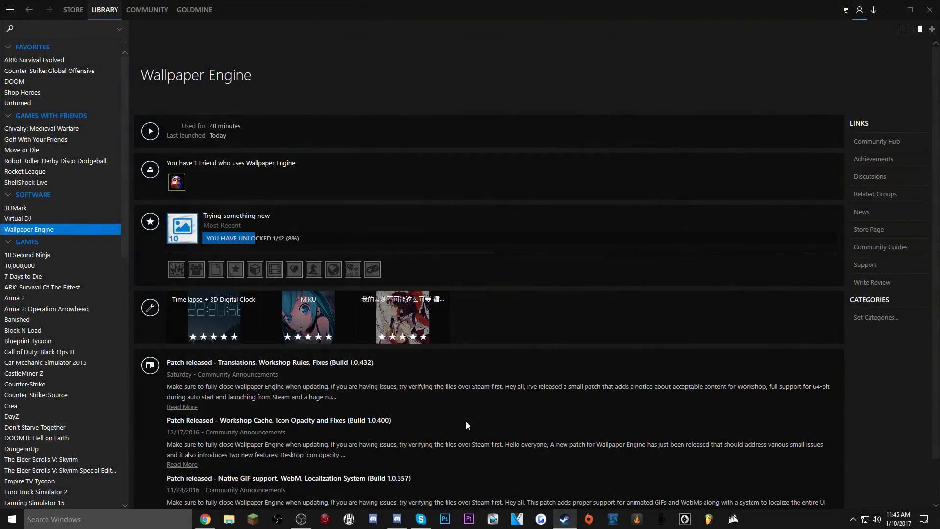
Search the Steam store for 'wallp' and open Wallpaper Engine's store page.
left_click(71, 11)
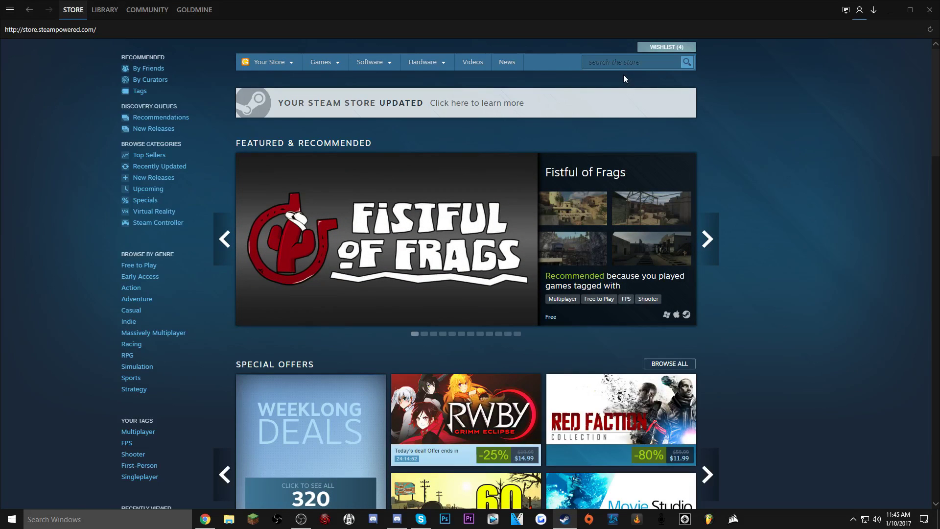
left_click(616, 62)
type("wallpaper")
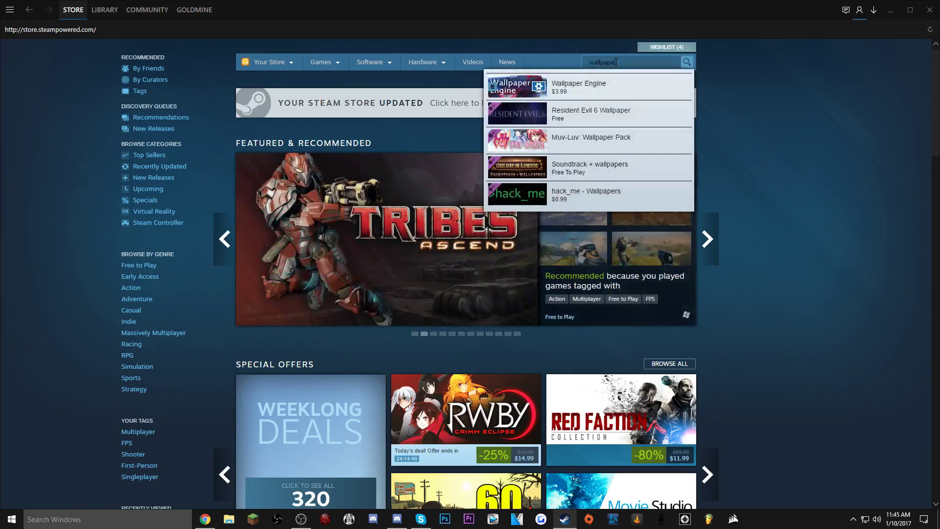
left_click(564, 85)
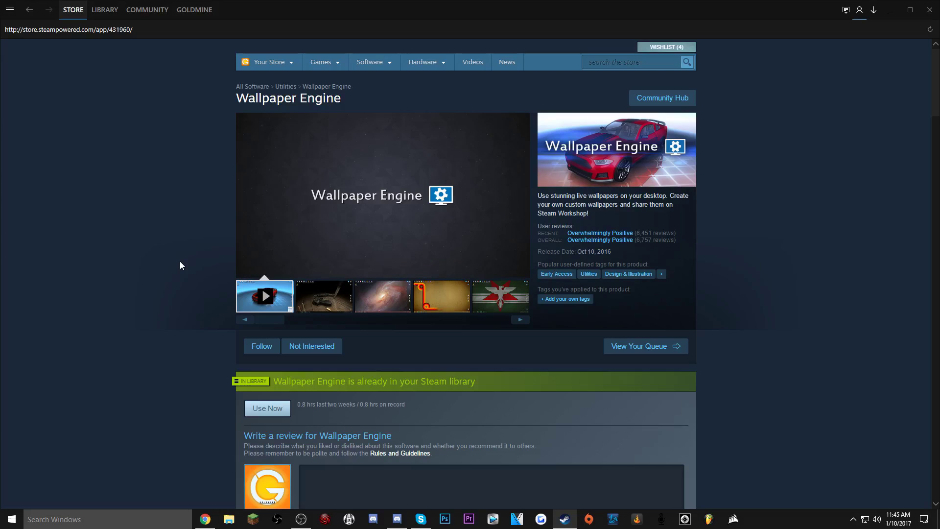
mouse_move(587, 240)
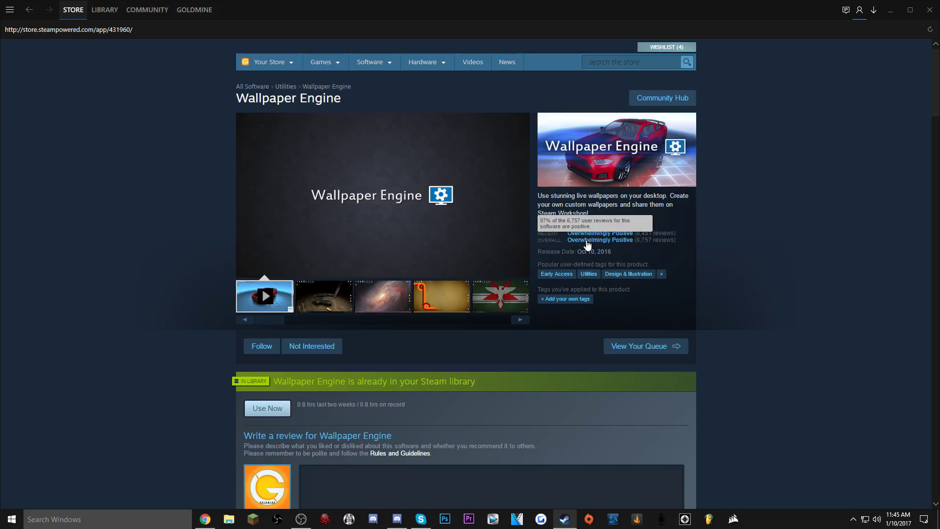
scroll(765, 293, "down", 5)
scroll(765, 292, "up", 4)
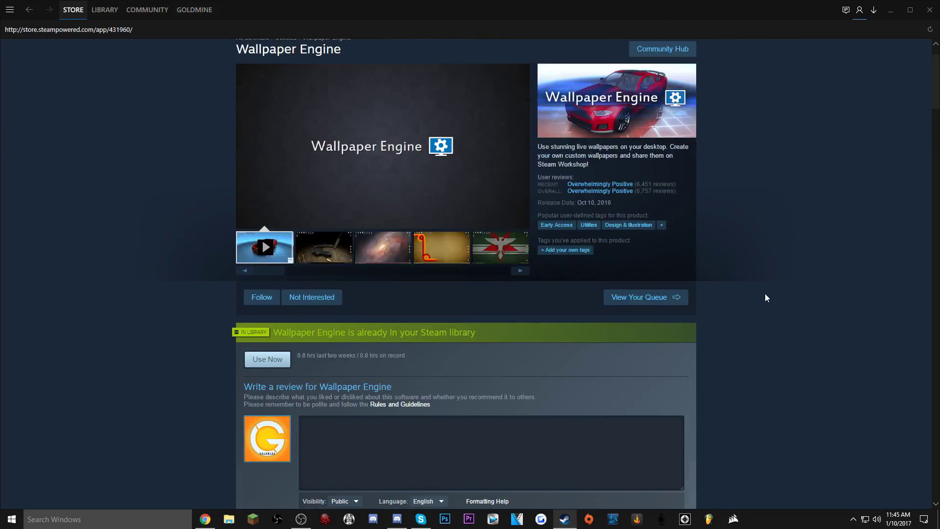
left_click(853, 518)
Minimize Steam to the desktop and open Browse Wallpapers from the Wallpaper Engine tray icon.
right_click(844, 500)
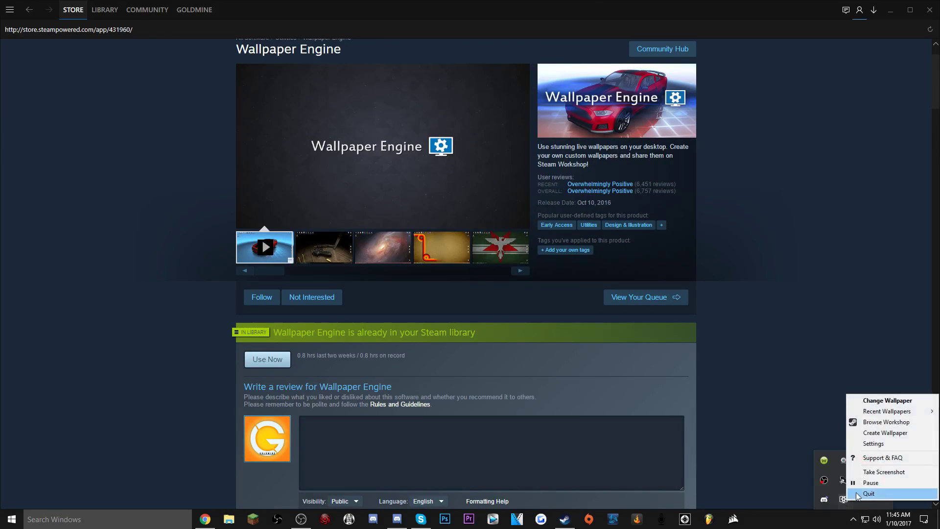
left_click(712, 399)
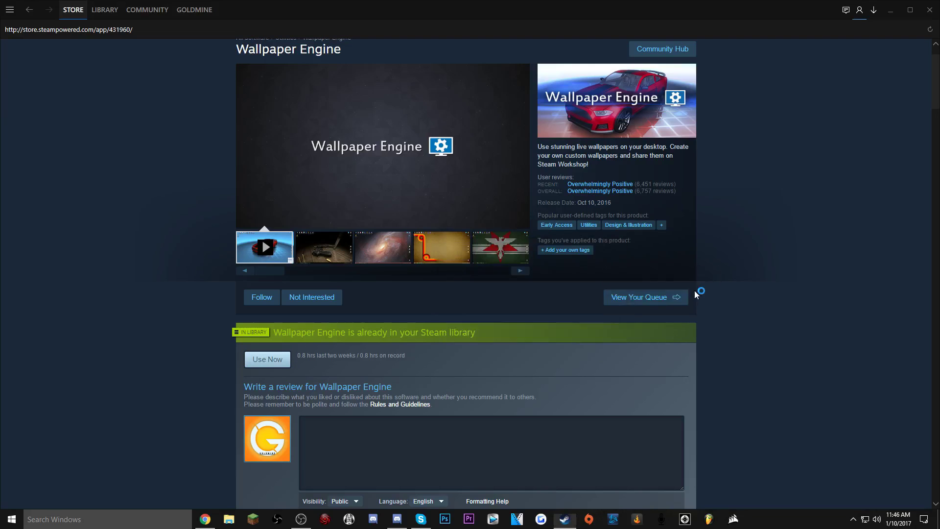
key("super+d")
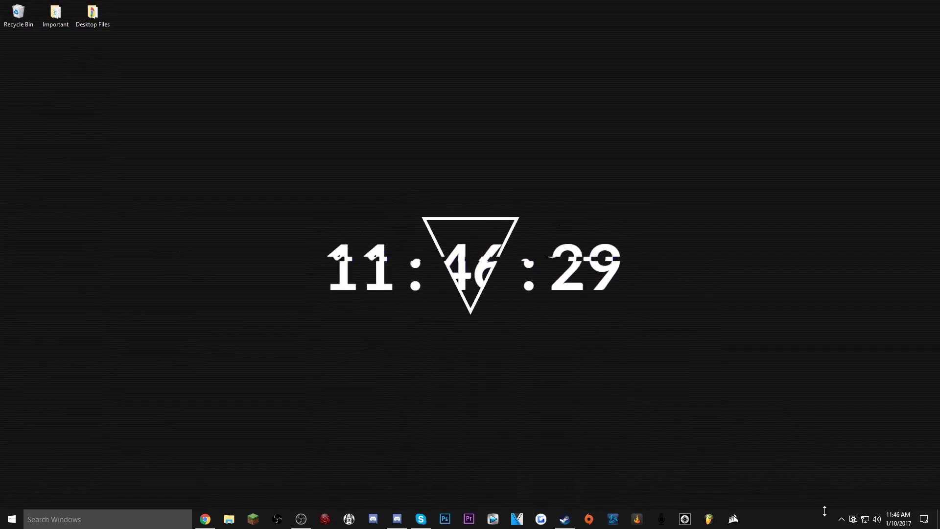
left_click(841, 520)
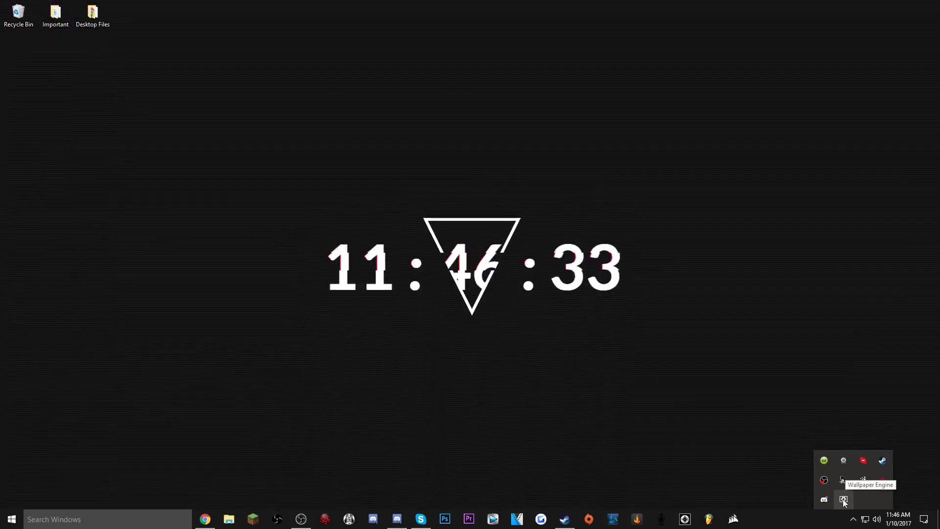
left_click(845, 501)
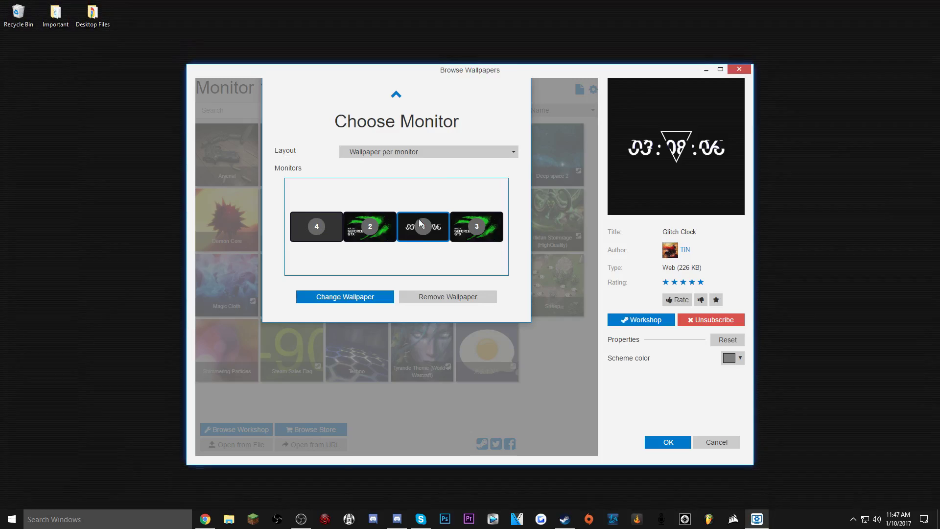
Choose Change Wallpaper to reach Monitor 1's 23-wallpaper grid.
left_click(358, 299)
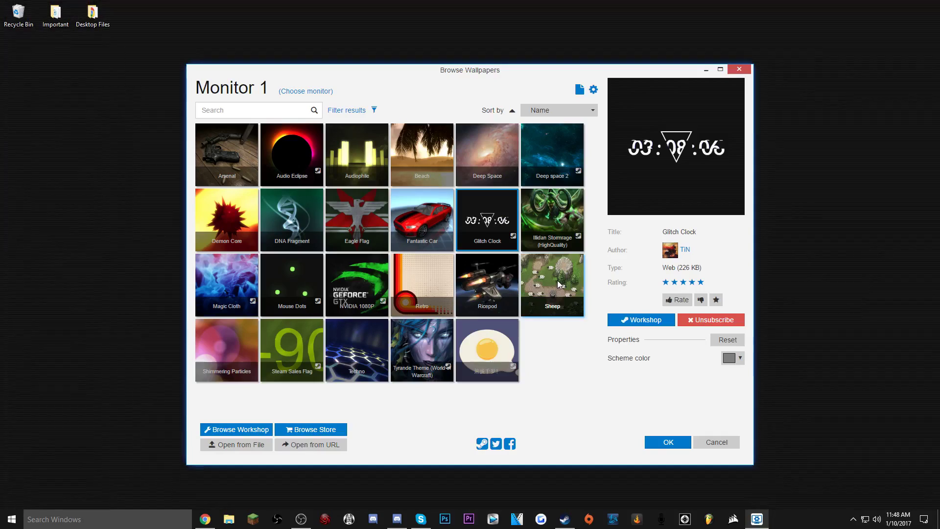
Apply the Sheep wallpaper and drag the sheep around on the interactive desktop.
double_click(557, 281)
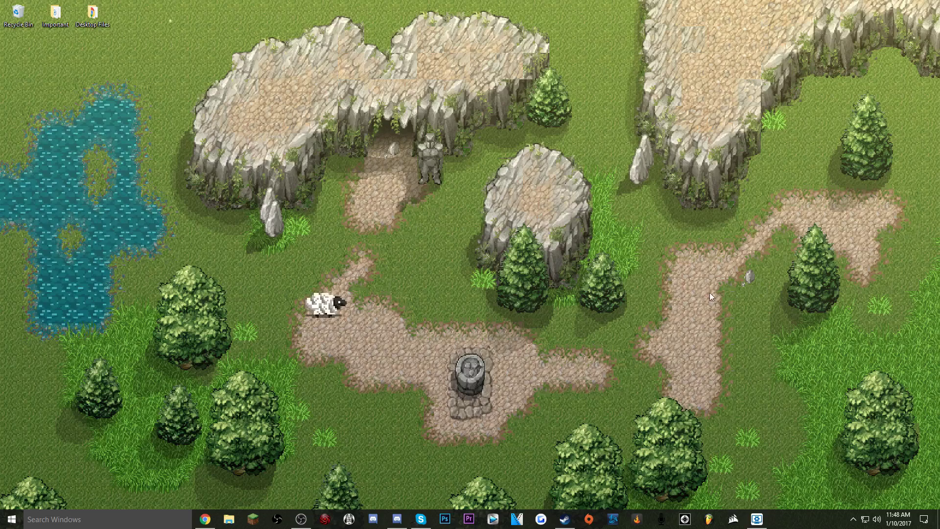
left_click_drag(326, 310, 423, 249)
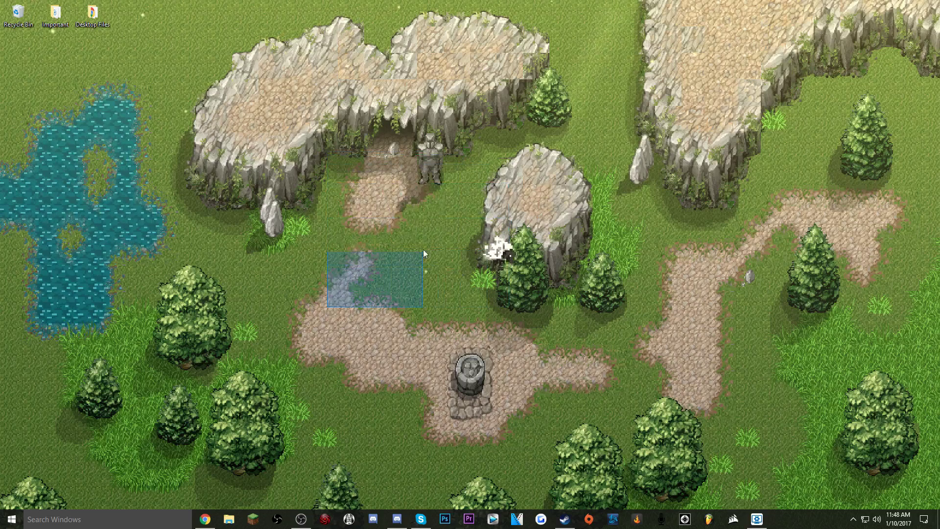
left_click_drag(481, 190, 406, 224)
left_click_drag(481, 222, 404, 184)
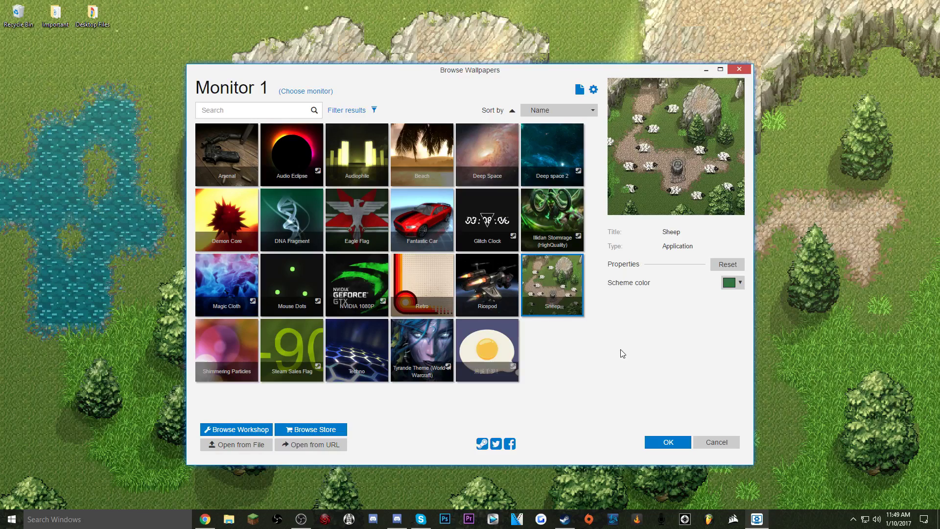
Apply NVIDIA 1080P, minimize the browser to view it, then restore it and open settings.
left_click(358, 289)
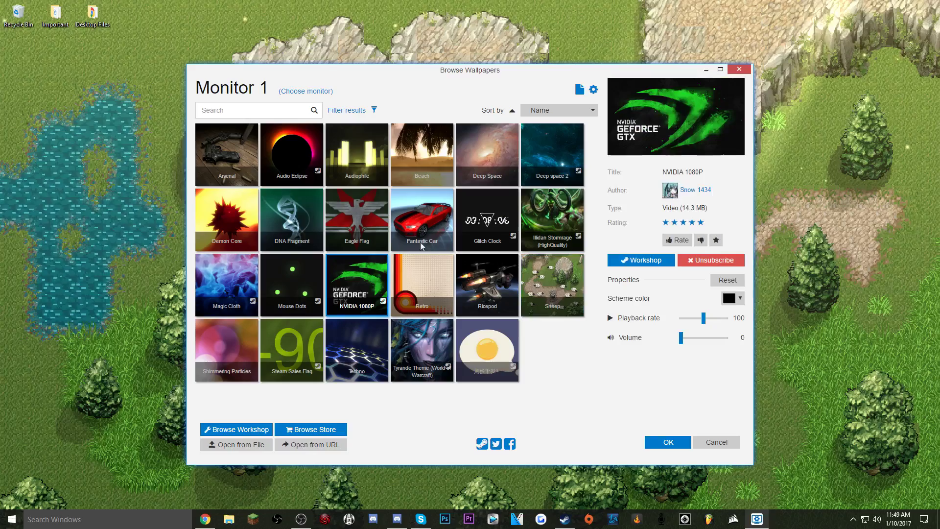
left_click(707, 69)
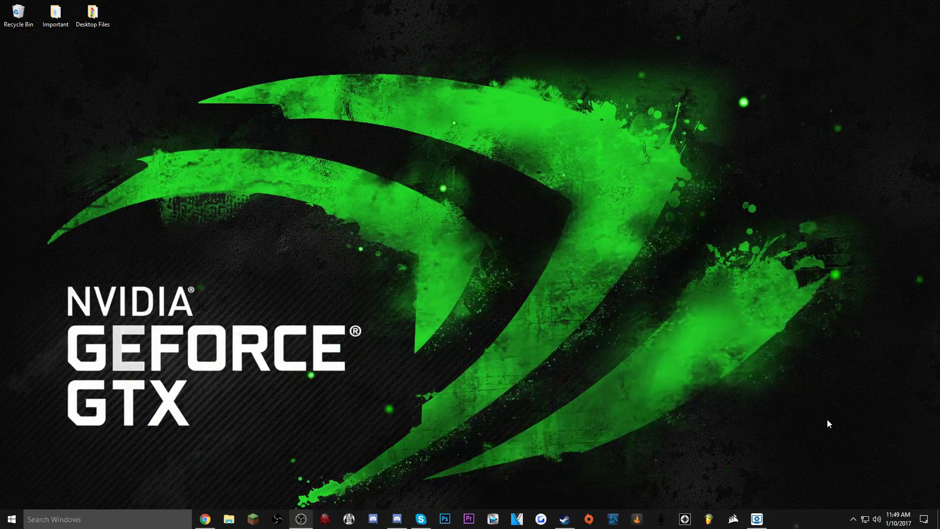
left_click(757, 519)
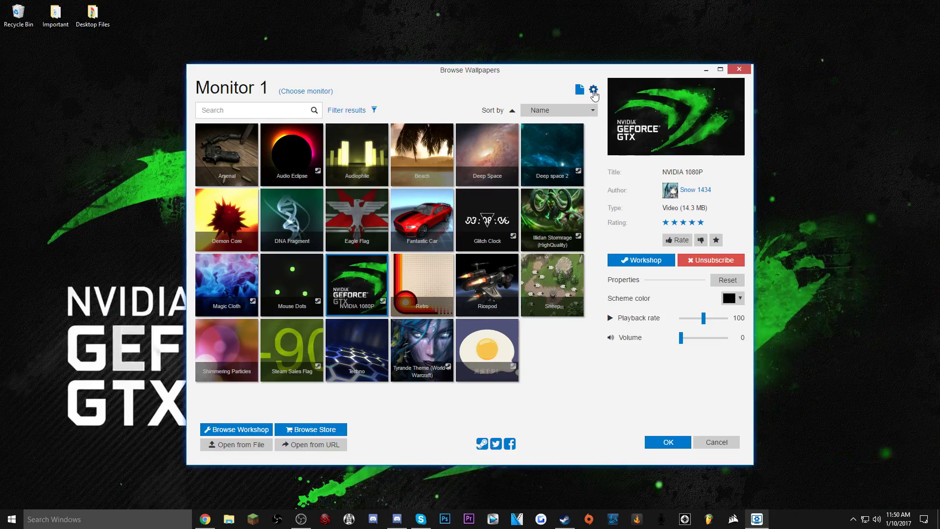
left_click(593, 90)
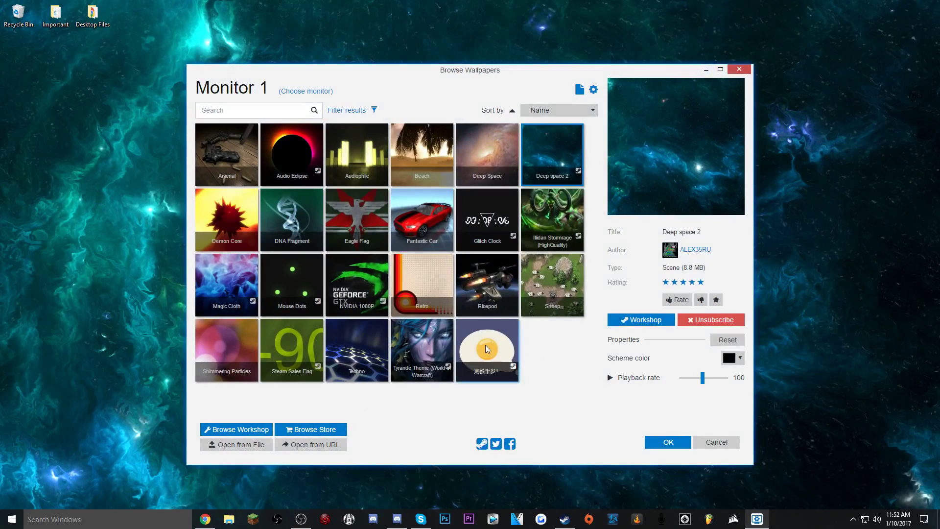
Apply the fried egg wallpaper, view it on the desktop, then try Magic Cloth.
left_click(486, 345)
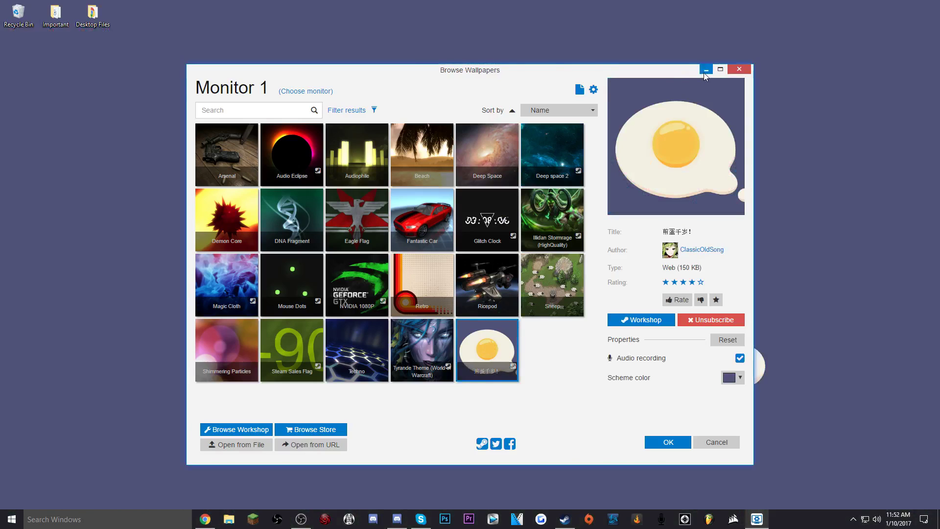
left_click(704, 72)
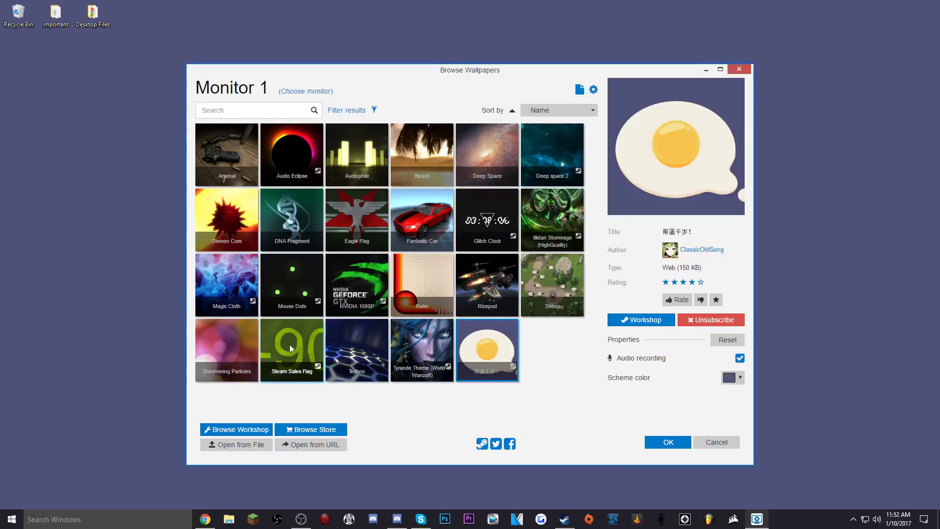
left_click(420, 342)
left_click(664, 441)
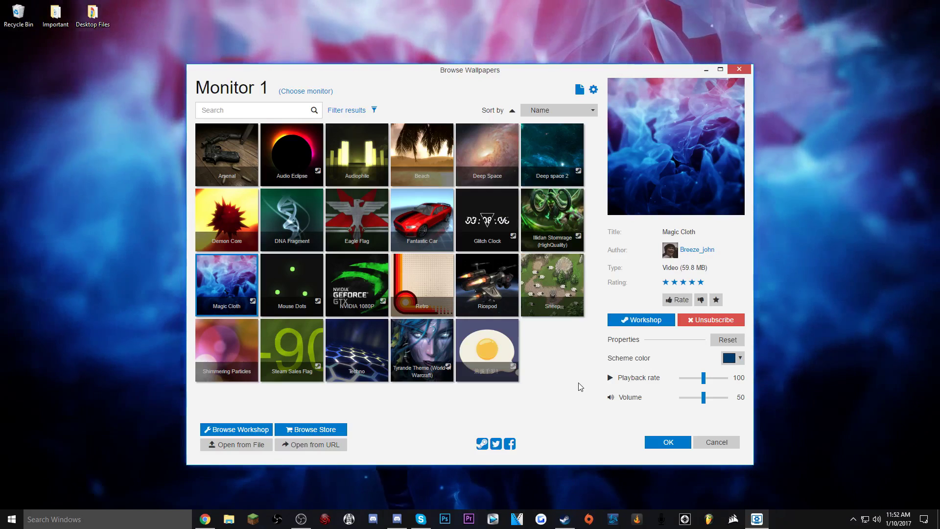
Apply Tyrande Theme, glance at the Steam Workshop, and close the wallpaper browser.
left_click(428, 350)
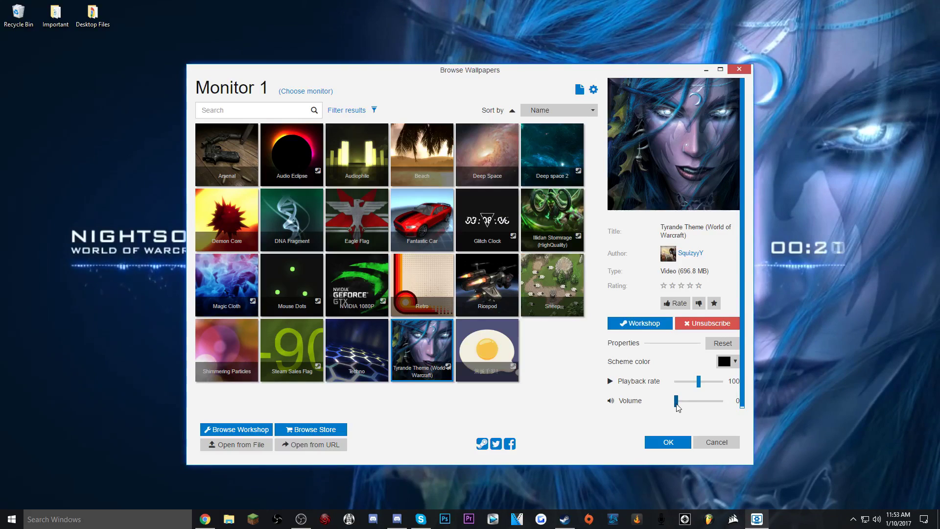
scroll(643, 410, "down", 1)
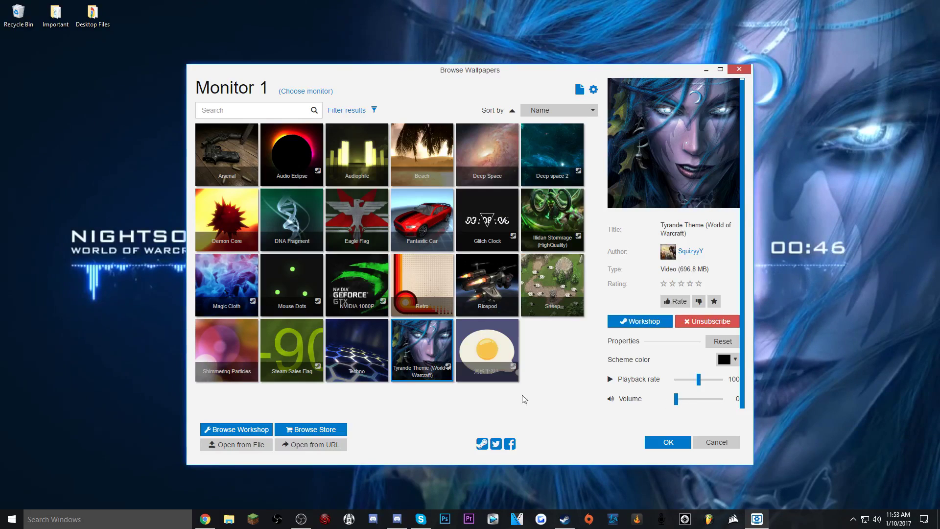
left_click(253, 431)
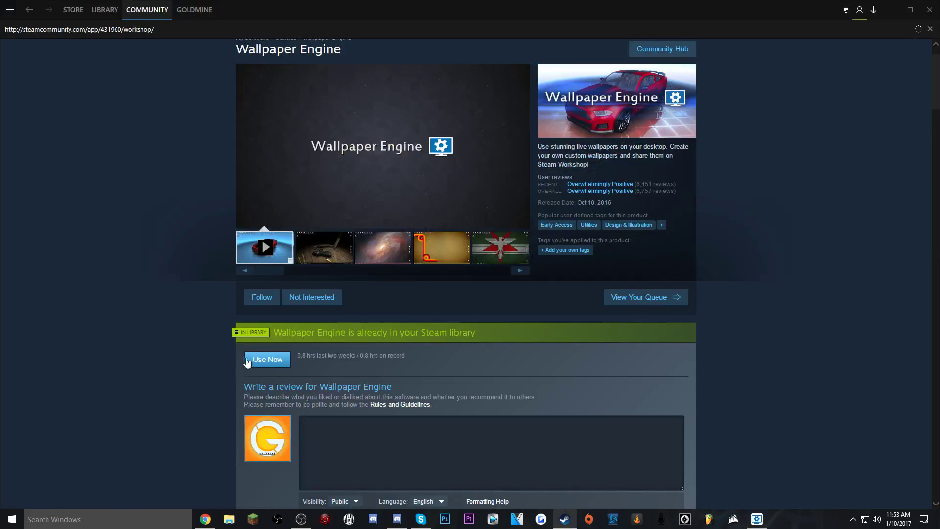
scroll(192, 345, "down", 8)
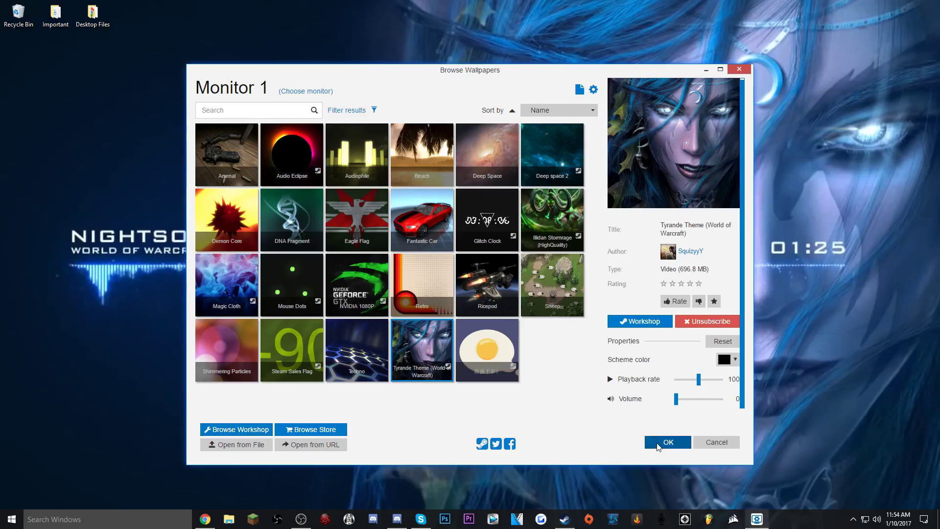
left_click(666, 444)
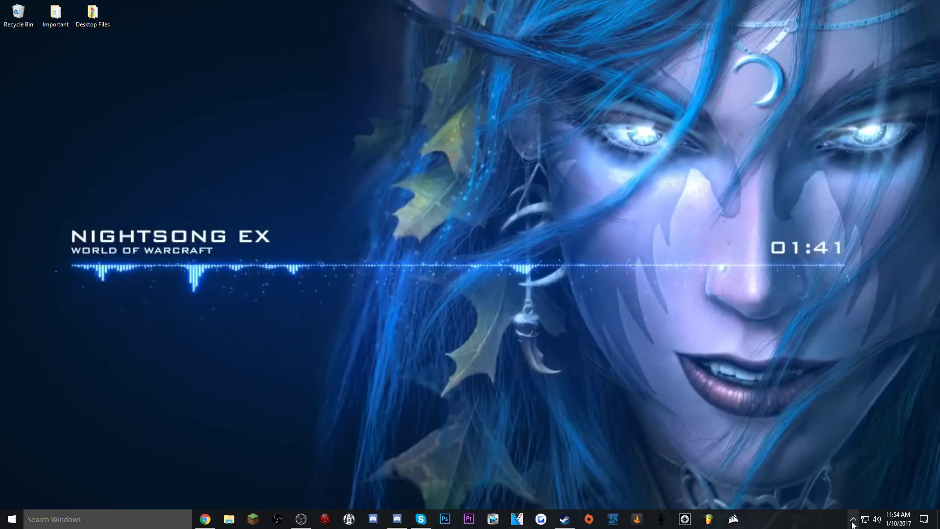
Quit Wallpaper Engine from its tray icon menu, leaving the static Milky Way desktop.
left_click(853, 522)
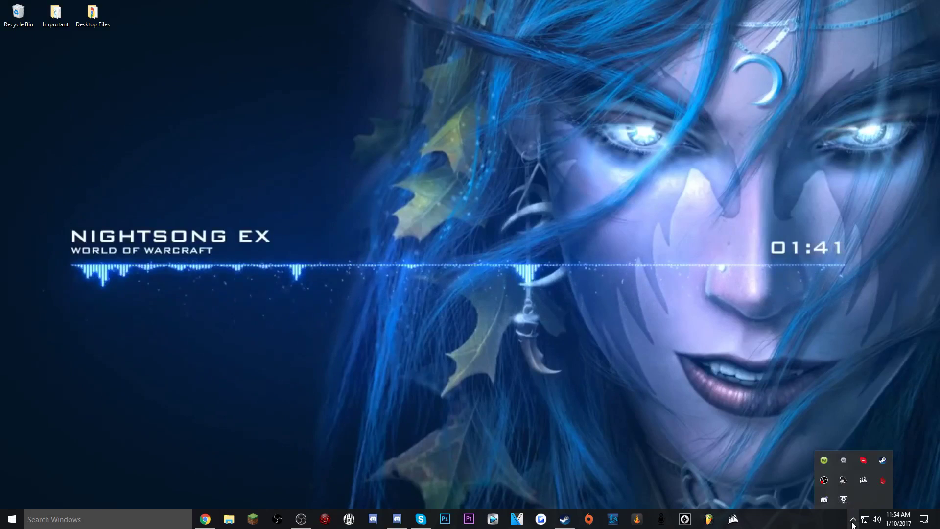
right_click(843, 499)
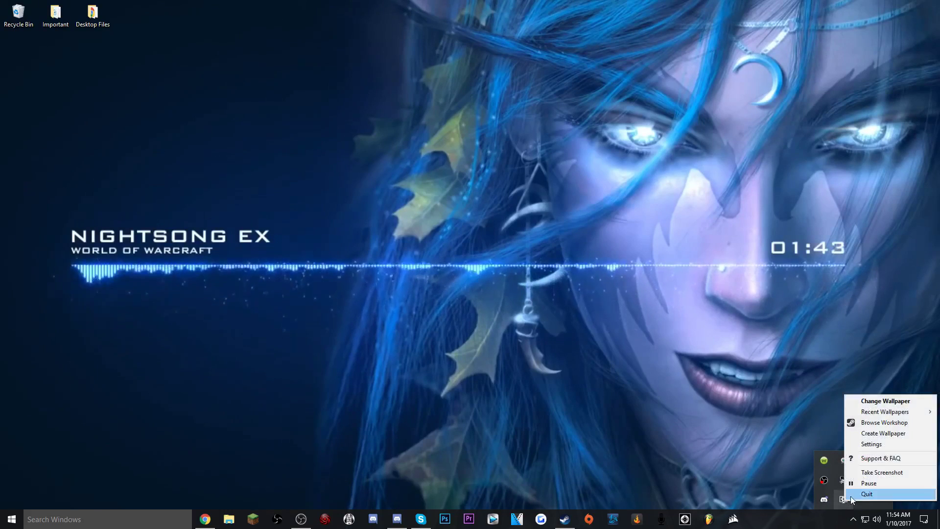
left_click(866, 494)
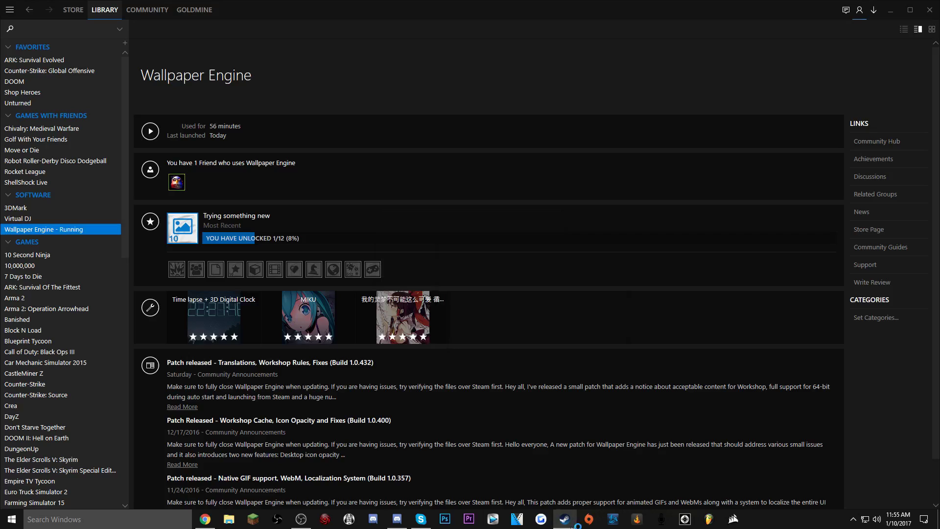
Relaunch Wallpaper Engine from Steam, apply Glitch Clock, and minimize the browser.
left_click(565, 519)
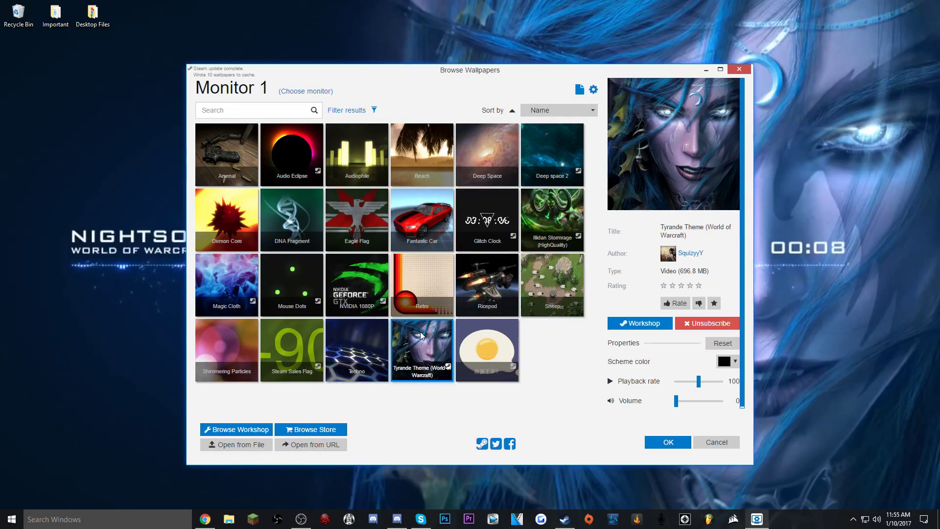
left_click(488, 220)
left_click(707, 69)
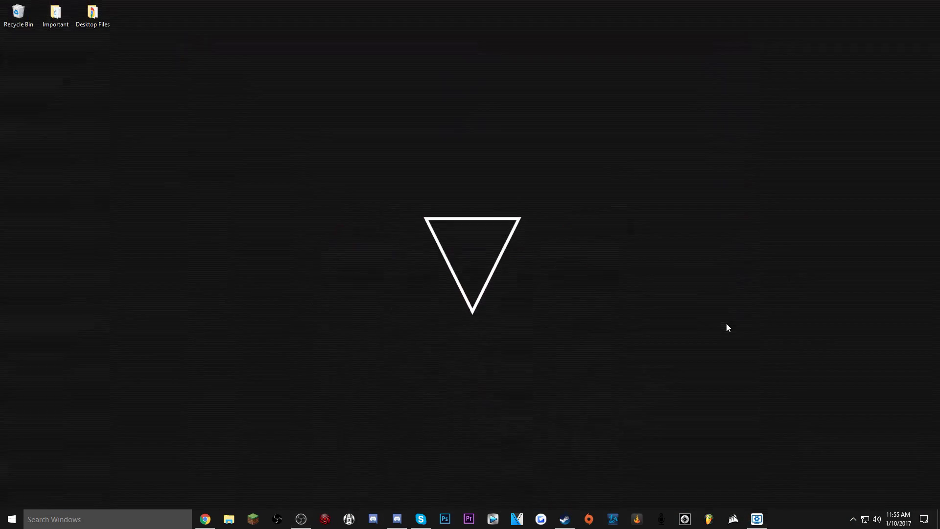